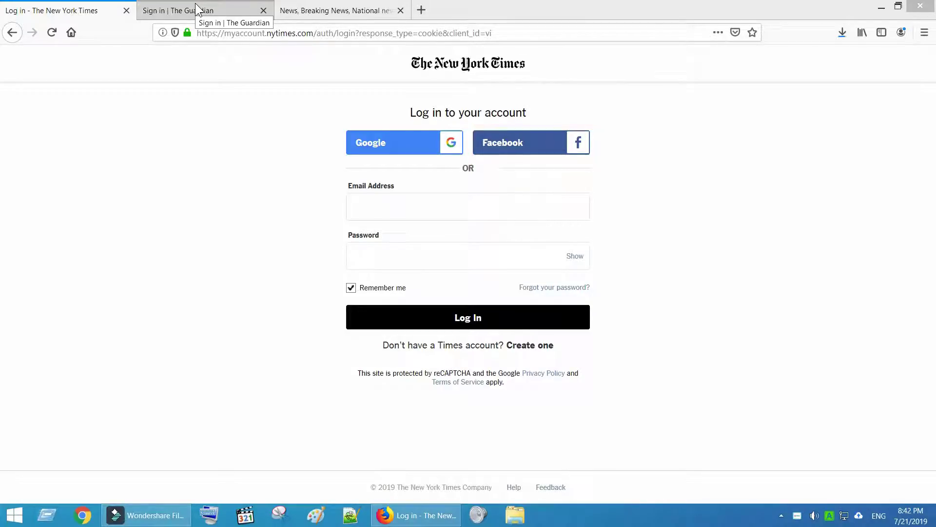
Show the Guardian and Times of India sign-in pages with their Facebook login options.
{"action": "left_click", "coordinate": [195, 4]}
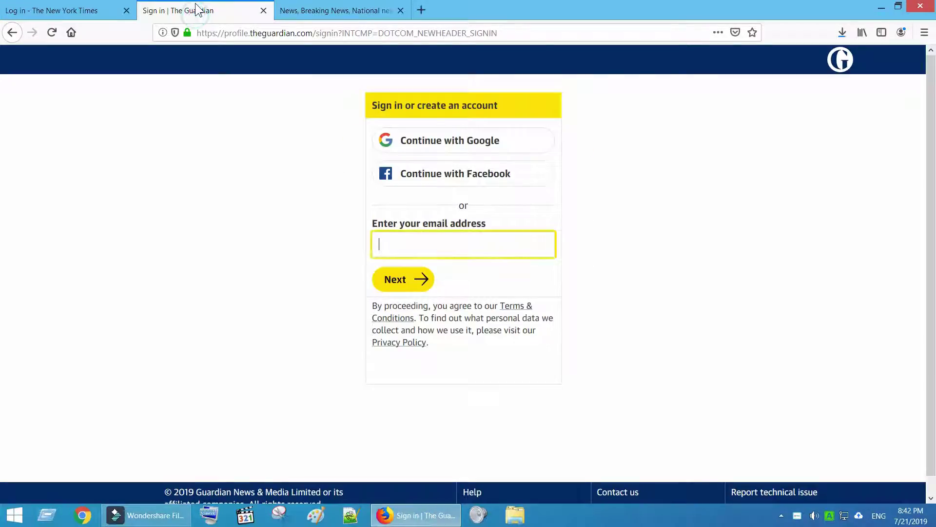
{"action": "left_click", "coordinate": [311, 10]}
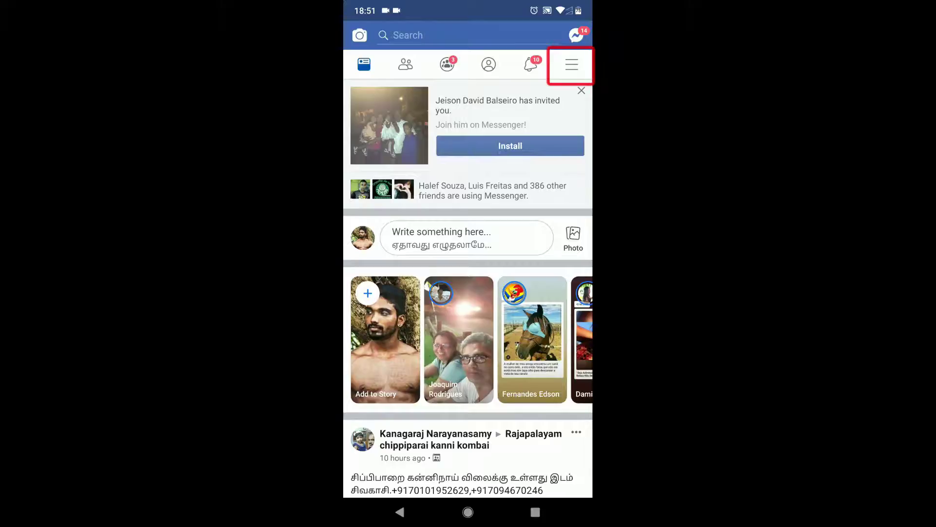
Reach Apps and Websites through the Facebook menu's Settings & Privacy and Settings entries.
{"action": "left_click", "coordinate": [571, 65]}
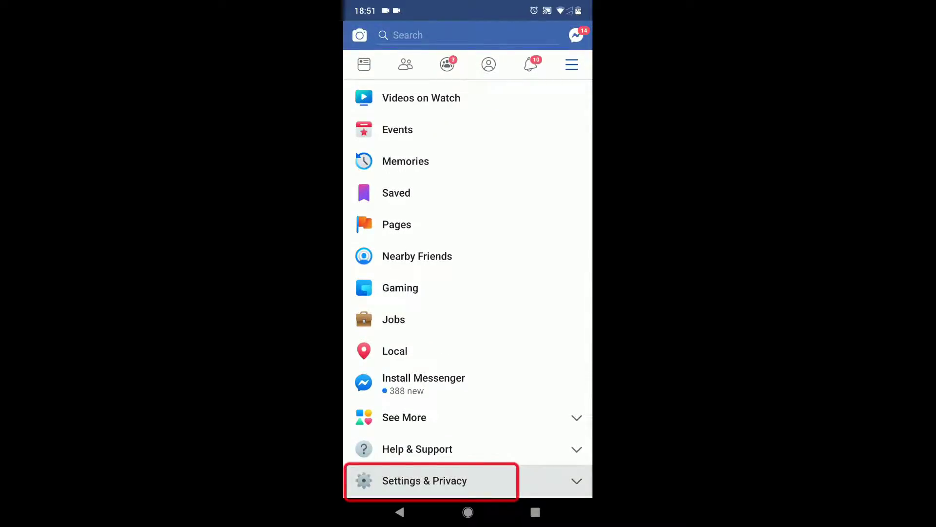
{"action": "left_click", "coordinate": [424, 481]}
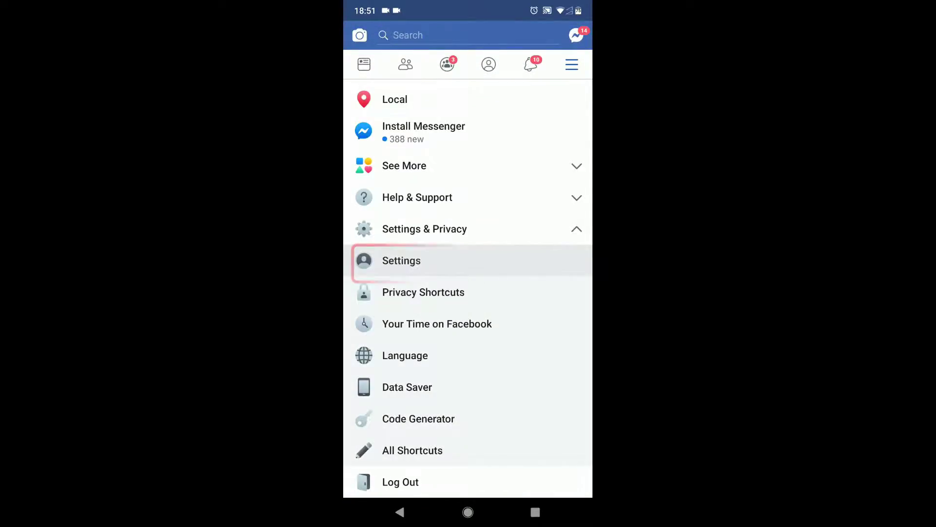
{"action": "left_click", "coordinate": [440, 261]}
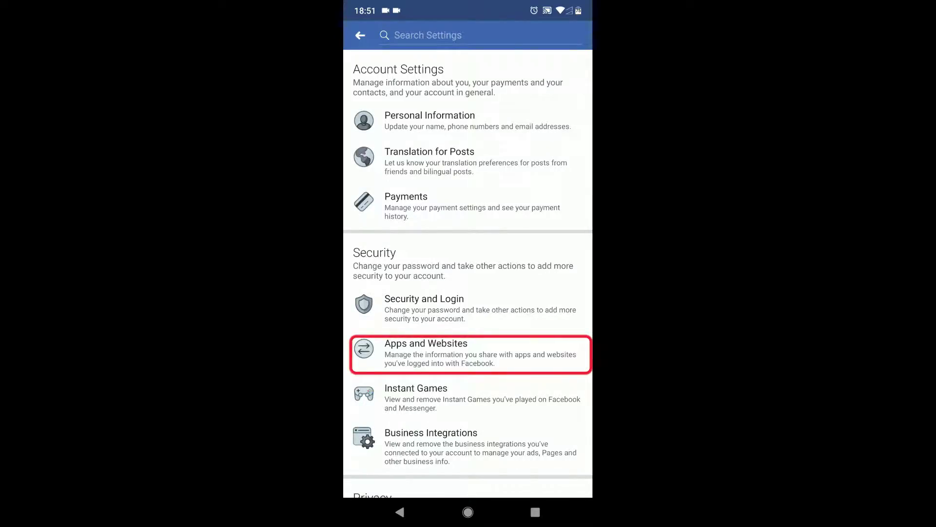
{"action": "left_click", "coordinate": [468, 352]}
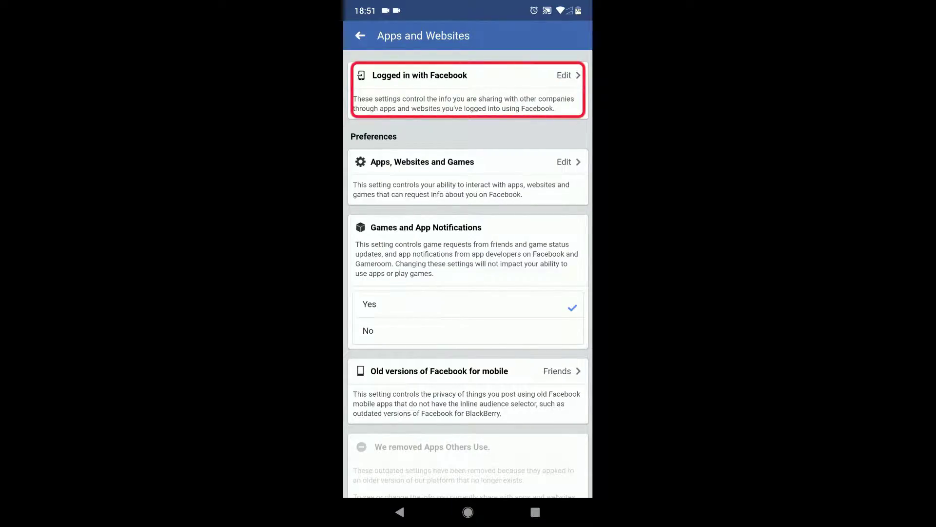
Remove PUBG Mobile and Disqus from the Logged in with Facebook list and confirm.
{"action": "left_click", "coordinate": [469, 89]}
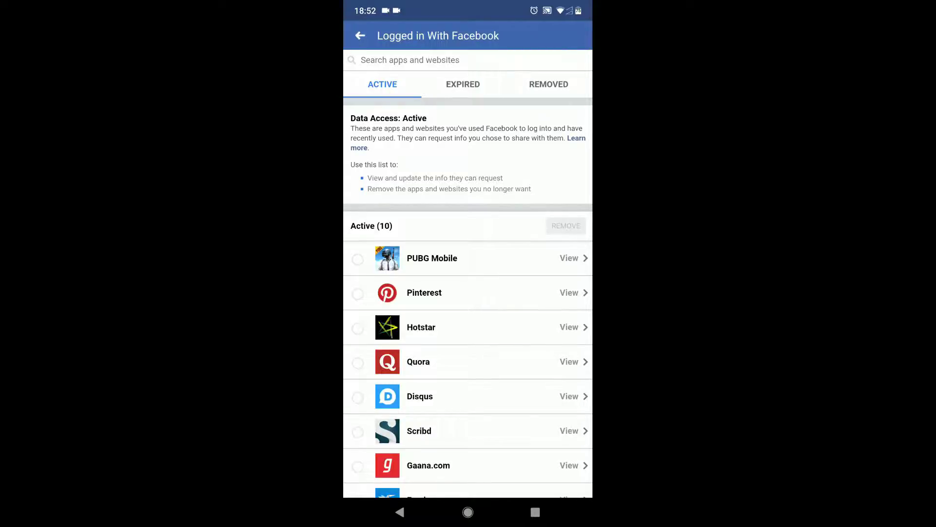
{"action": "left_click", "coordinate": [358, 258]}
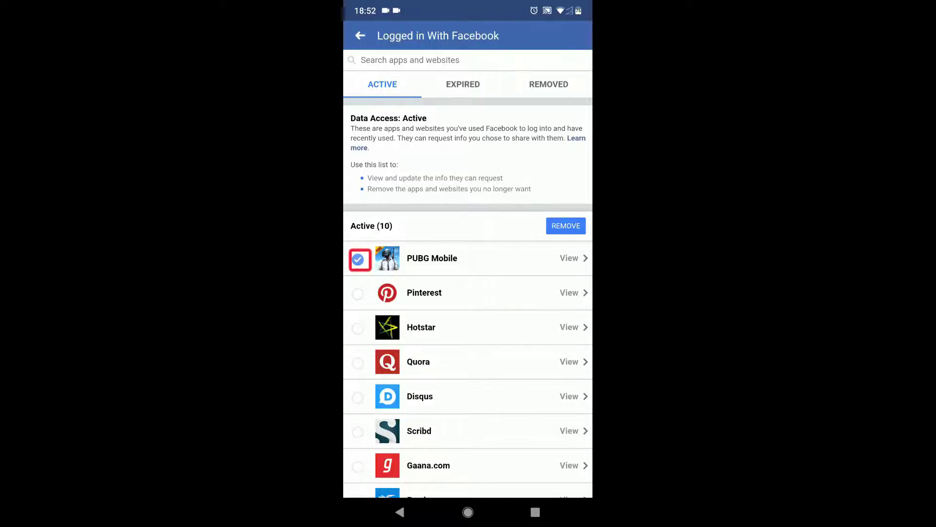
{"action": "left_click", "coordinate": [357, 397]}
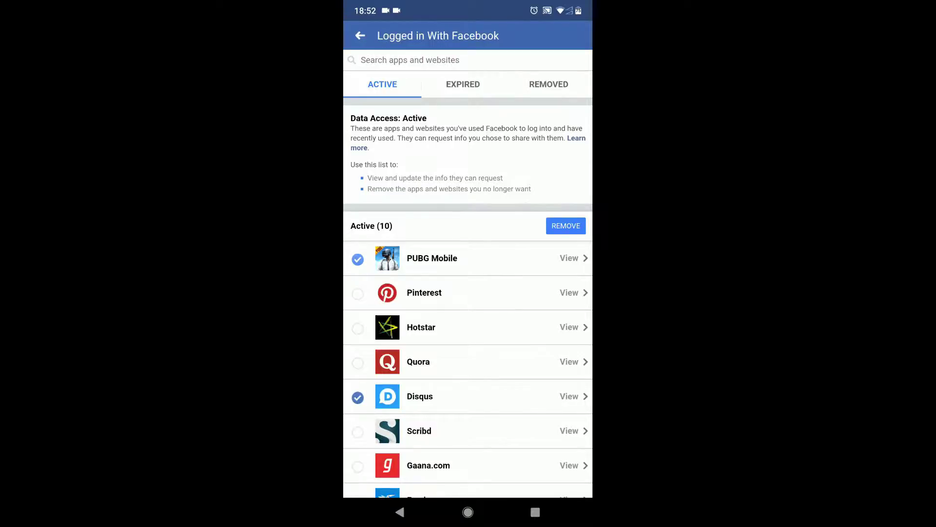
{"action": "left_click", "coordinate": [565, 225]}
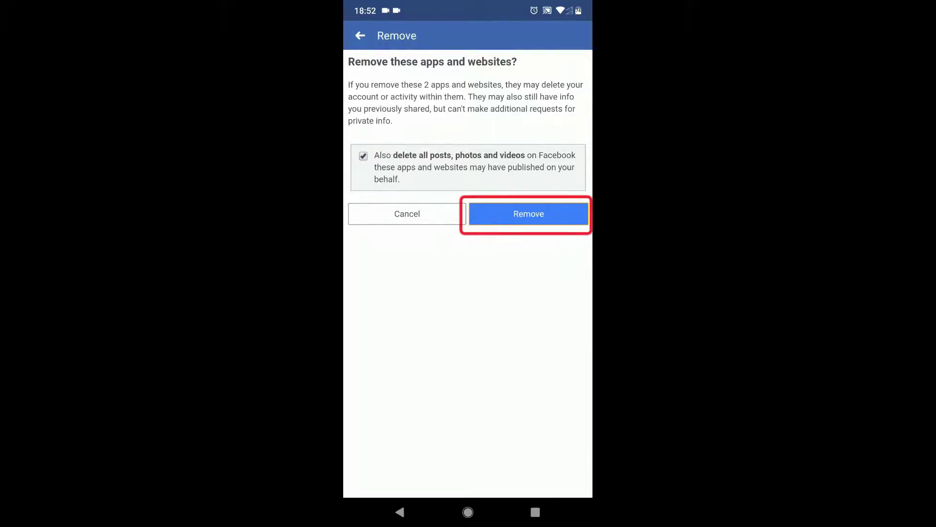
{"action": "left_click", "coordinate": [529, 213]}
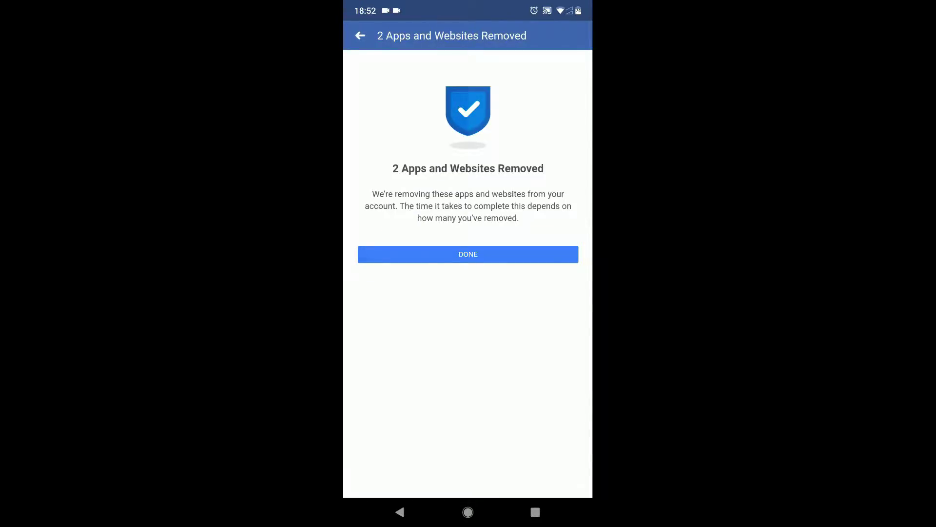
{"action": "left_click", "coordinate": [468, 254]}
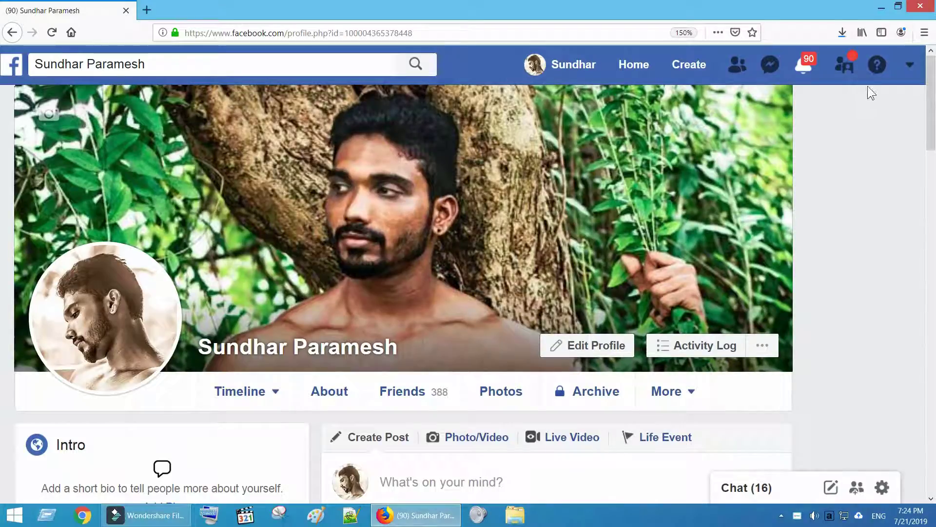
Open the website's General Account Settings from the account dropdown menu.
{"action": "left_click", "coordinate": [910, 67]}
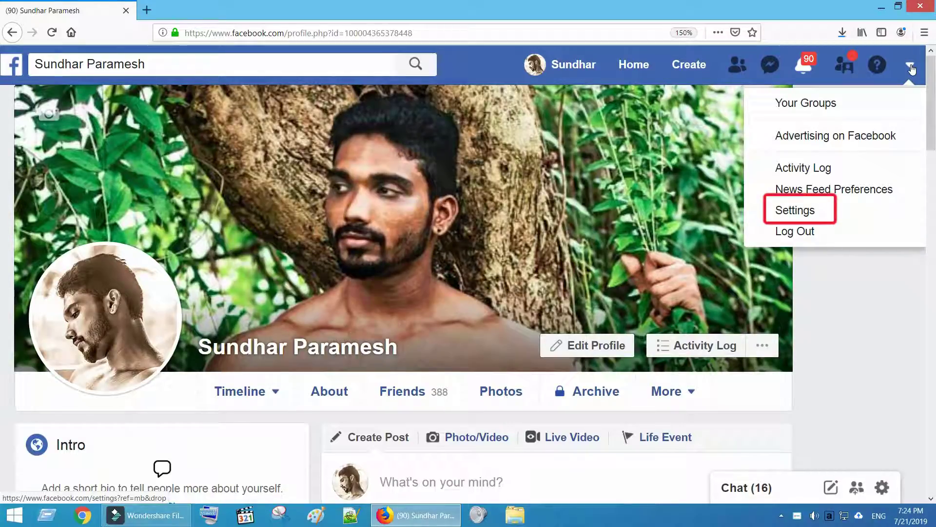
{"action": "left_click", "coordinate": [822, 212]}
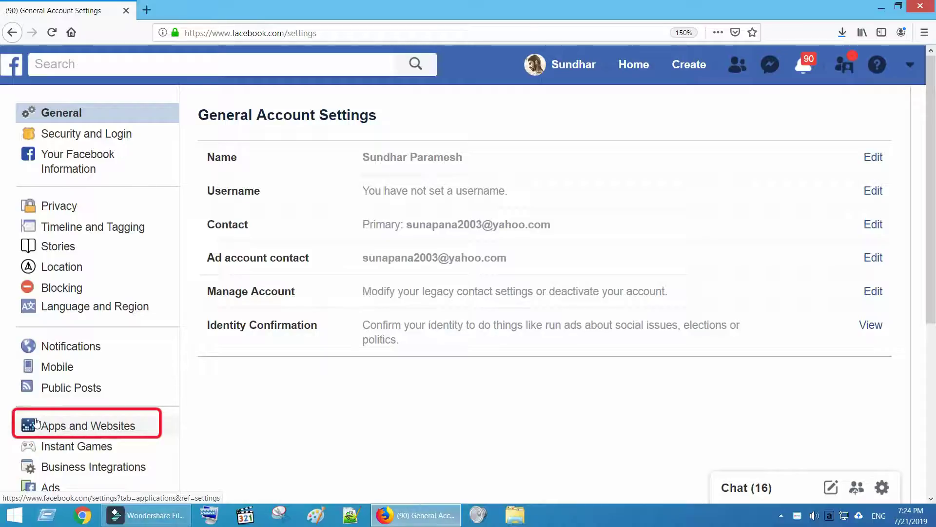
In Apps and Websites, remove PUBG Mobile and Quora, also deleting their posts.
{"action": "left_click", "coordinate": [151, 428]}
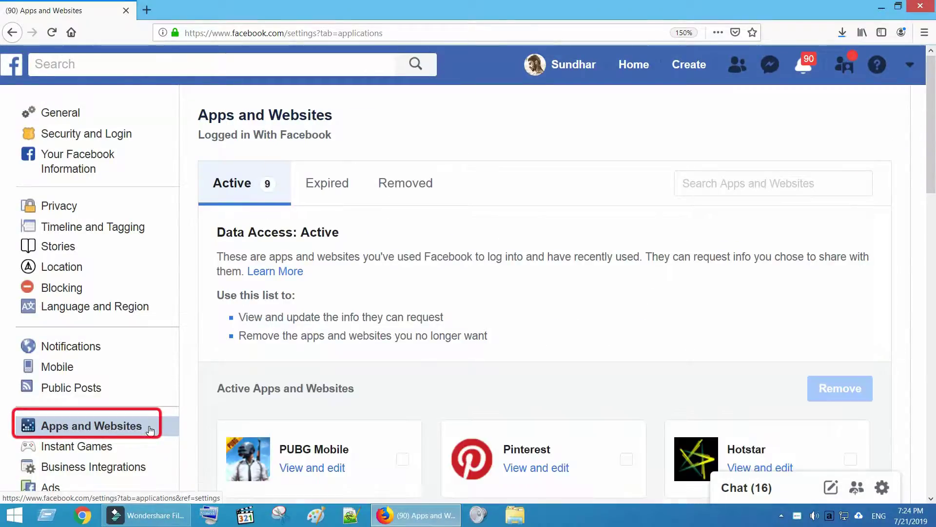
{"action": "scroll", "coordinate": [449, 260], "scroll_direction": "down", "scroll_amount": 3}
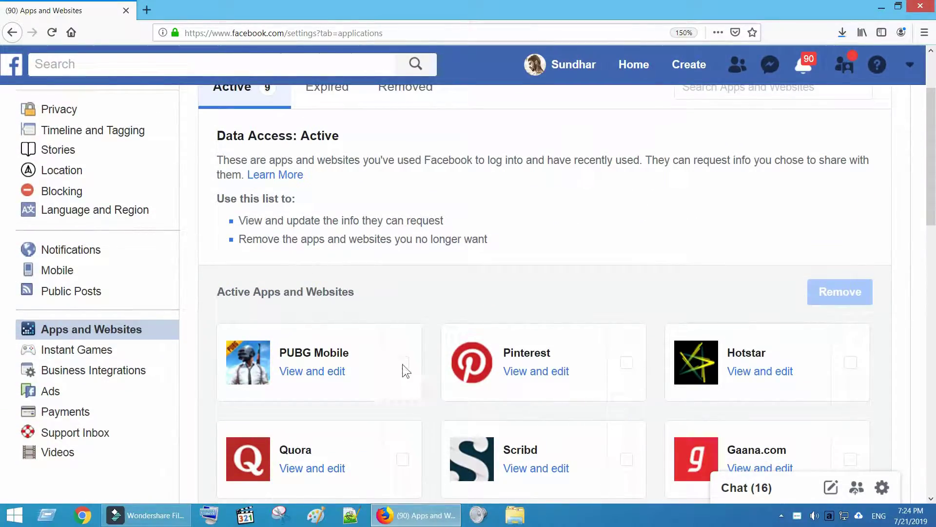
{"action": "left_click", "coordinate": [402, 363]}
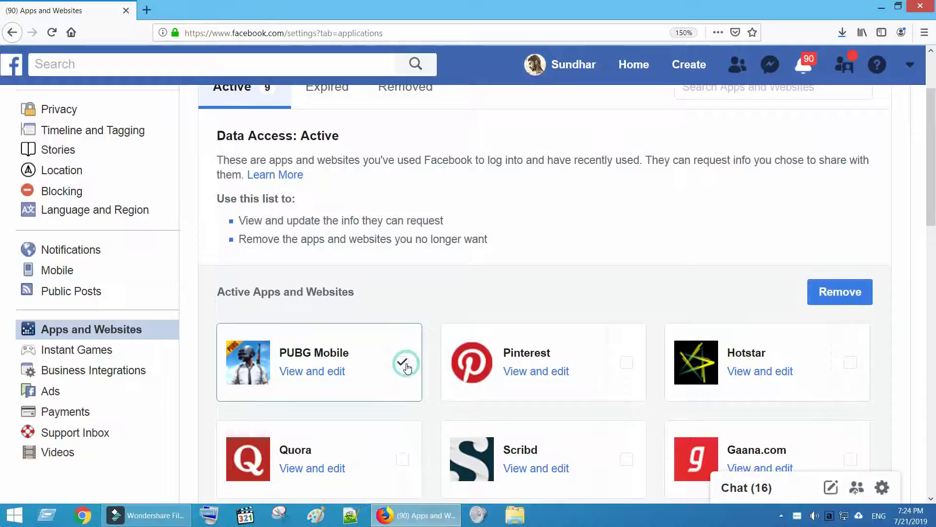
{"action": "left_click", "coordinate": [401, 461]}
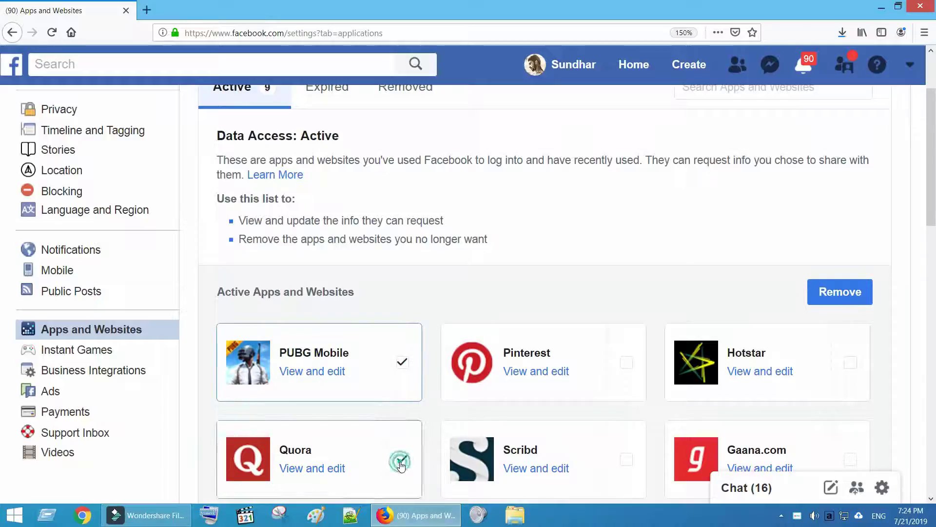
{"action": "left_click", "coordinate": [836, 301]}
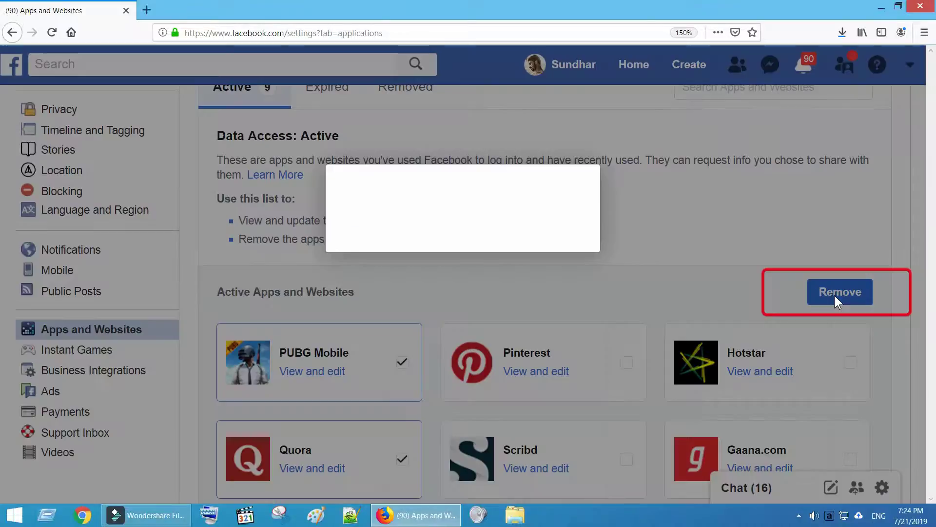
{"action": "left_click", "coordinate": [307, 287]}
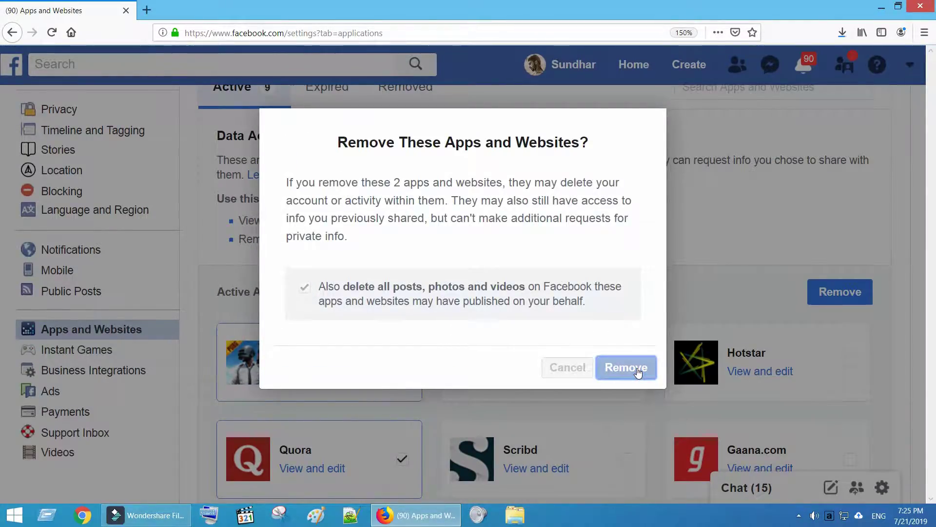
{"action": "left_click", "coordinate": [637, 371]}
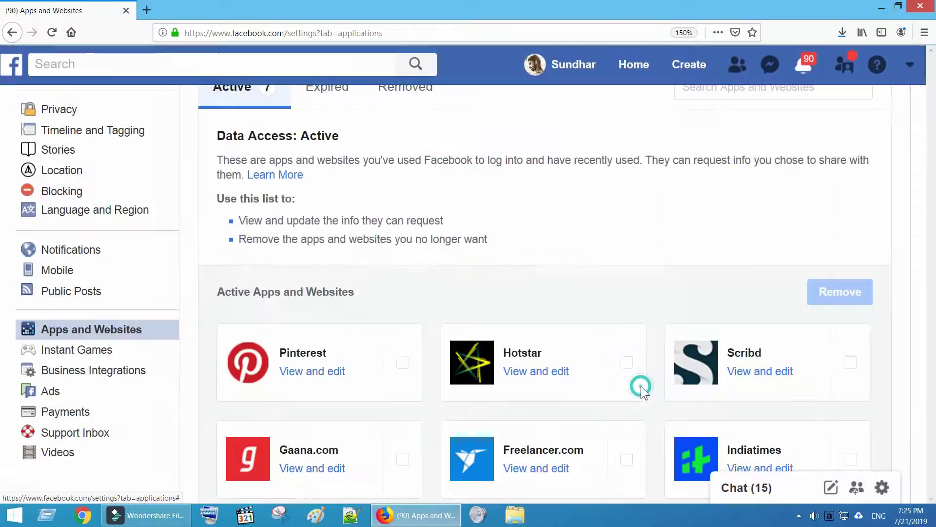